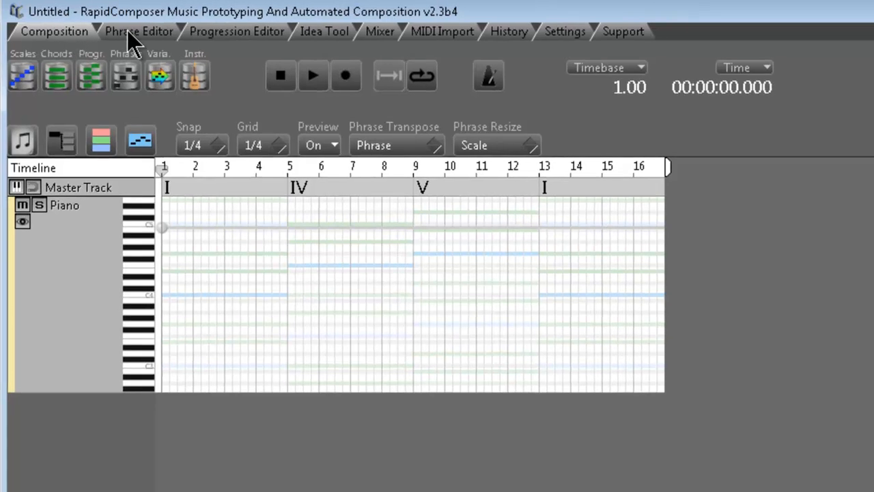
Look through the Phrase Editor, Progression Editor, Idea Tool, Mixer, MIDI Import and History pages.
click(133, 34)
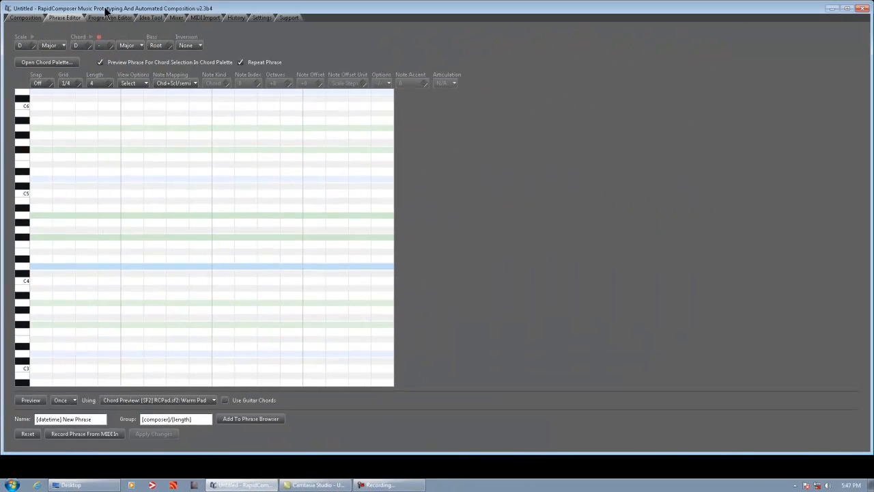
click(109, 18)
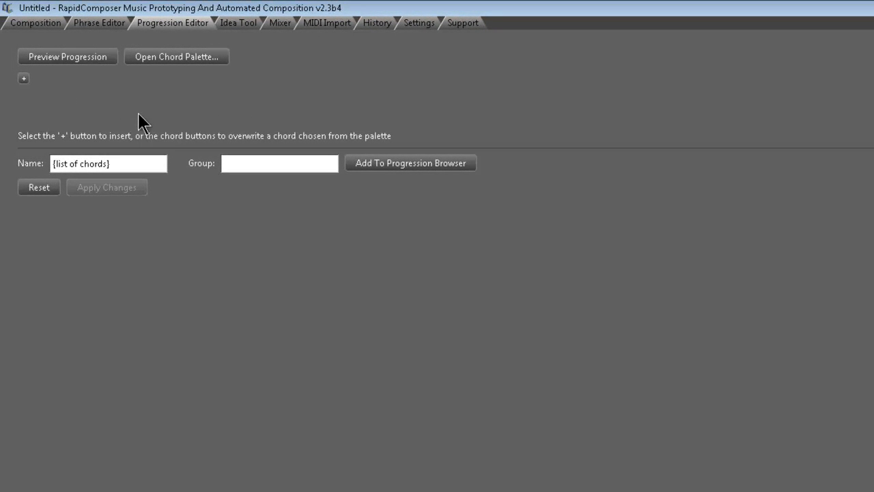
click(249, 26)
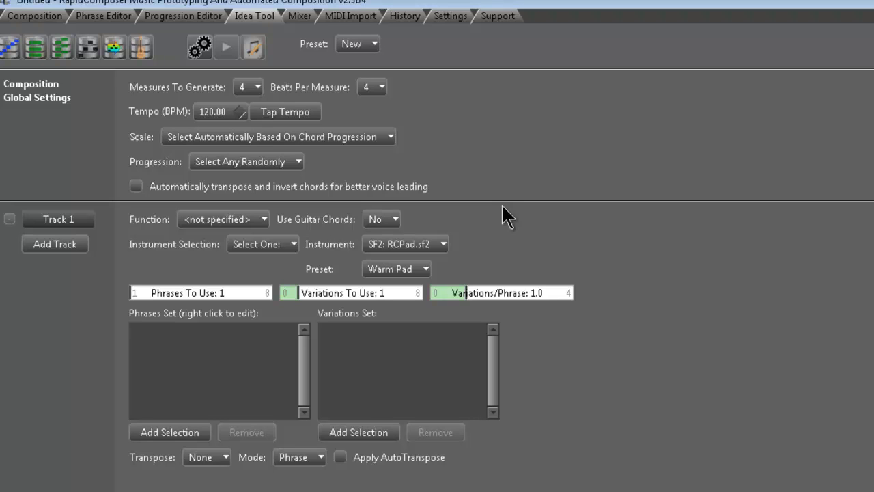
click(301, 16)
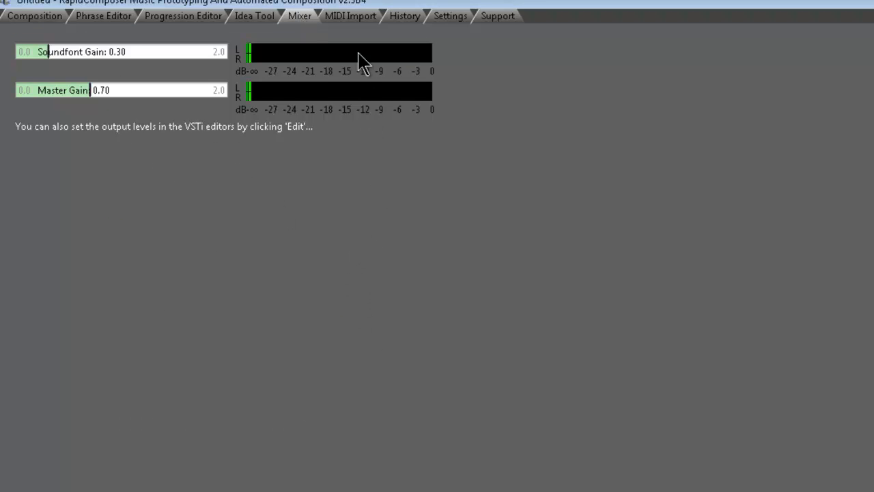
click(343, 15)
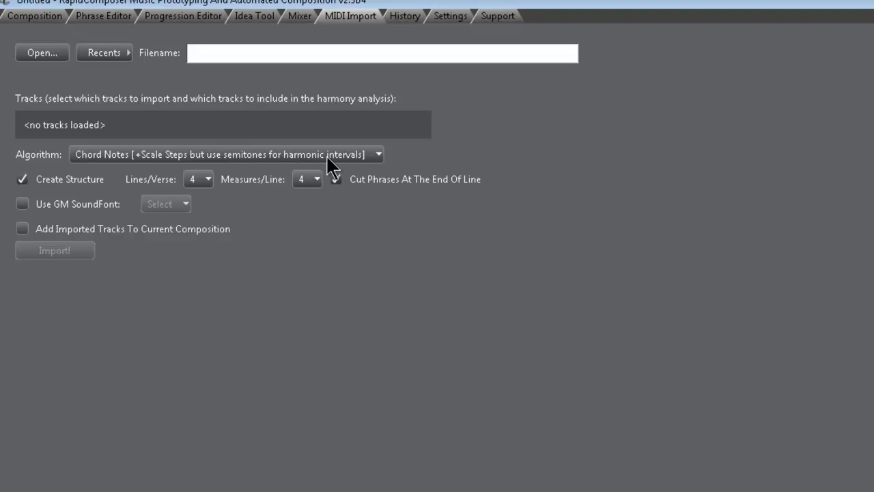
click(415, 21)
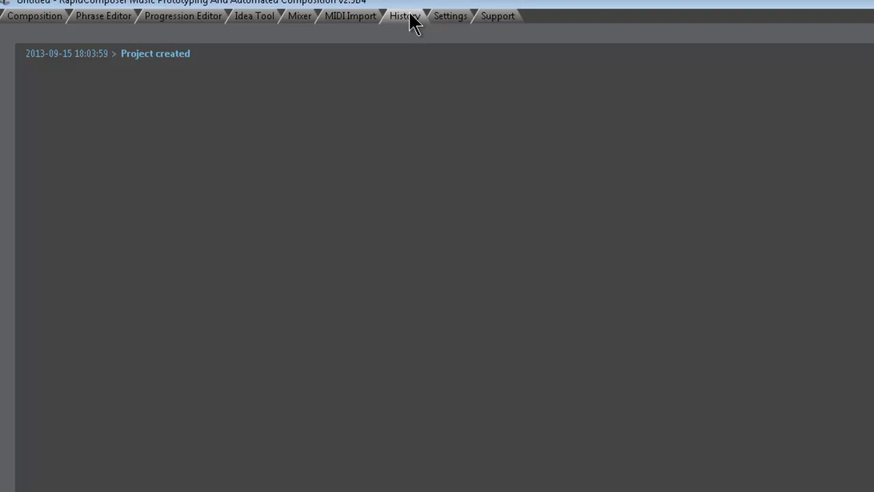
Review the MIDI, Audio, VSTi, Soundfonts and Preview pages of the program settings.
click(451, 17)
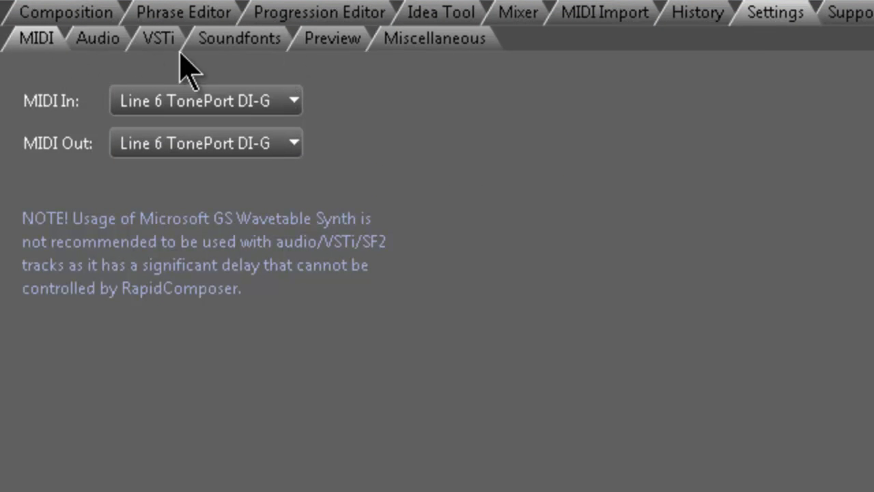
click(92, 41)
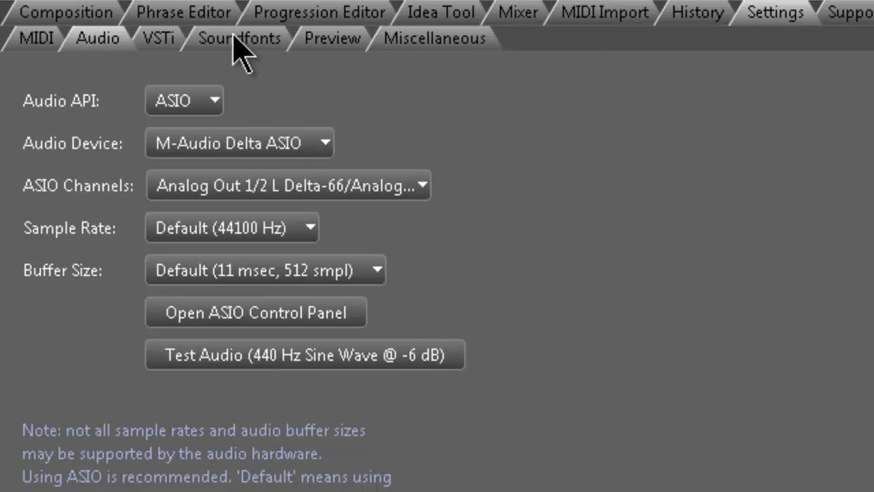
click(151, 48)
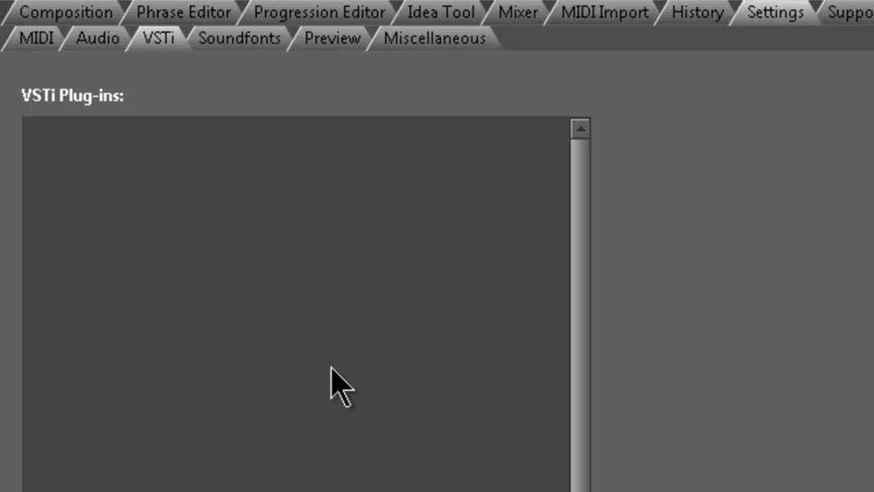
click(221, 43)
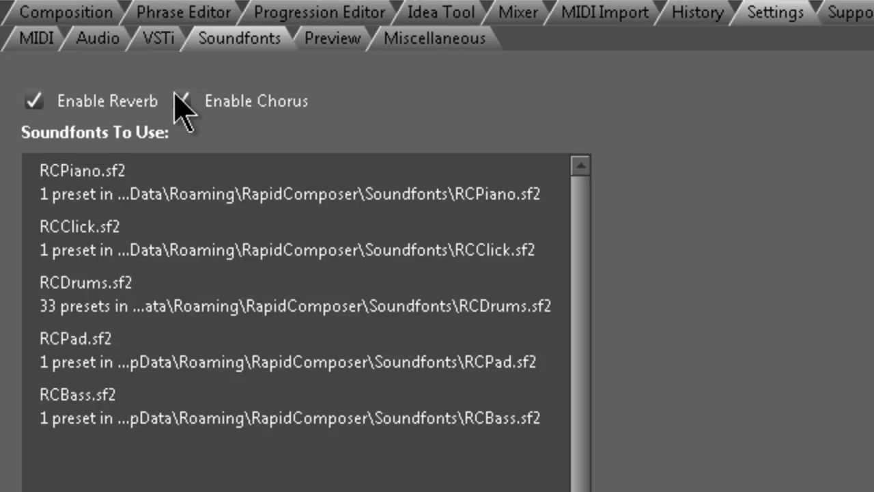
click(329, 37)
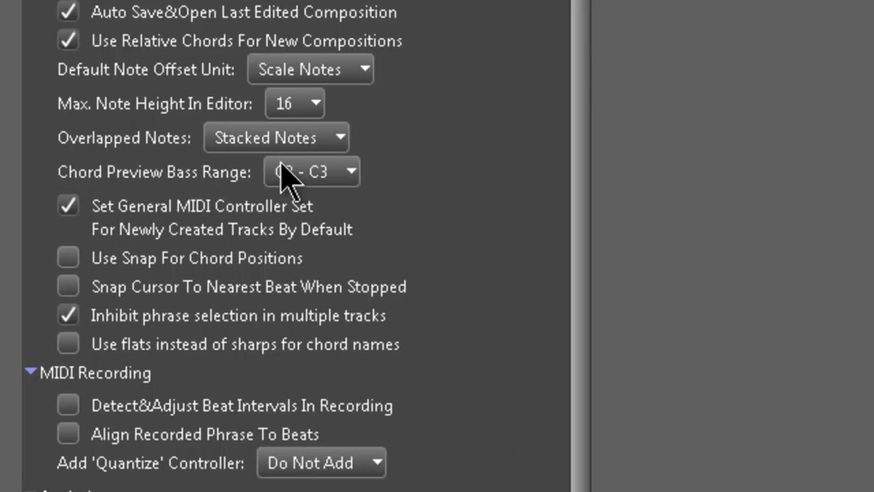
Enable flats instead of sharps for chord names in the miscellaneous settings and look over the remaining options.
click(71, 345)
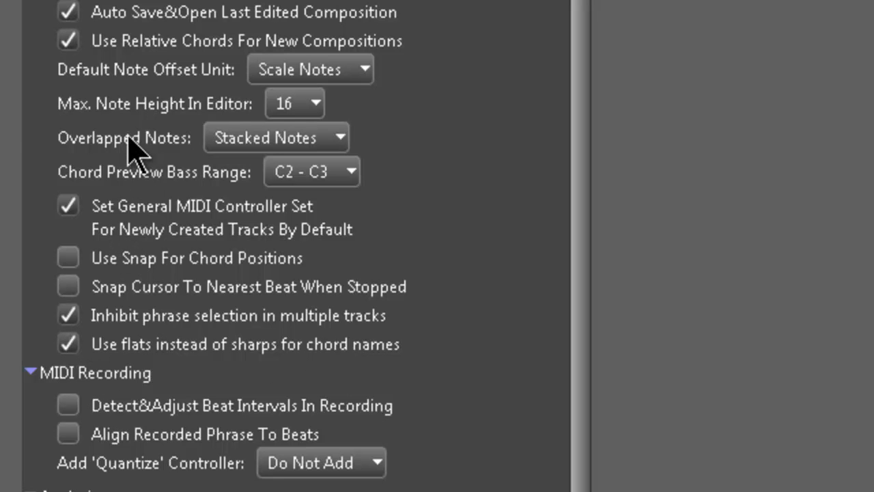
mouse_move(129, 137)
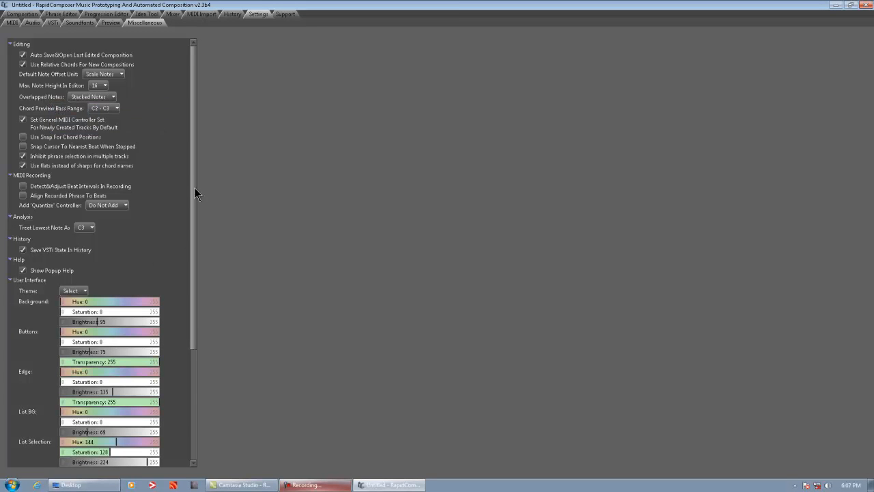
mouse_move(193, 188)
mouse_down()
mouse_move(206, 352)
mouse_move(195, 186)
mouse_up()
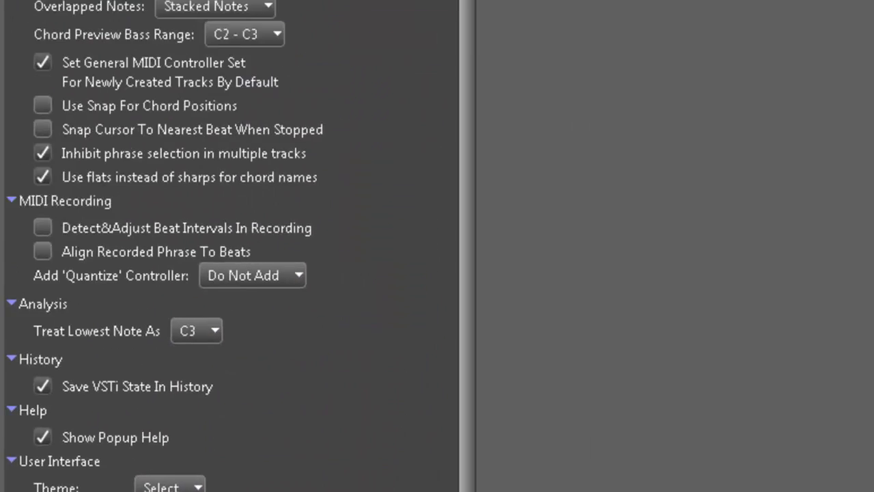
Check the version, feedback and update history information in Support, and return to the composition.
click(644, 6)
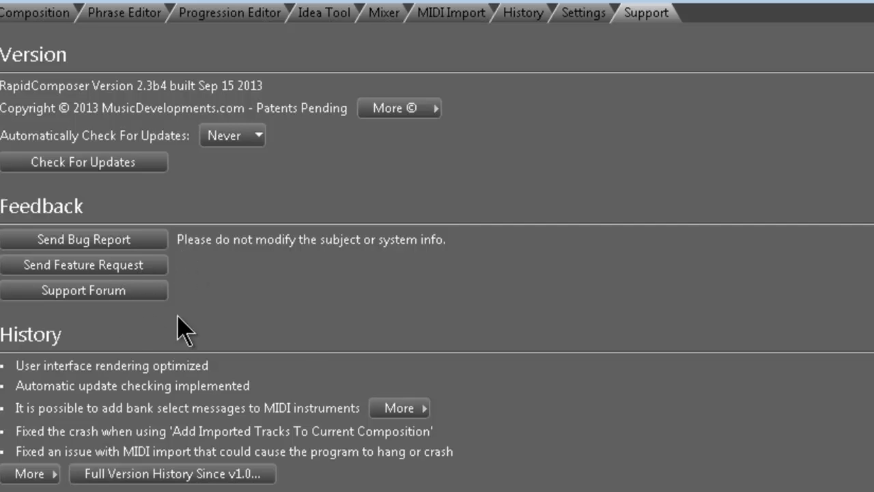
click(34, 12)
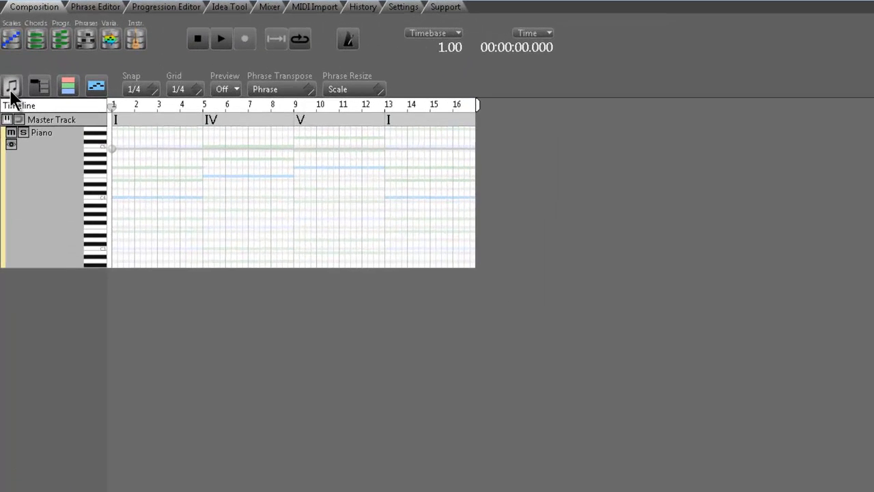
Show the File Import/Export inspector below the piano track, examine its commands and close it.
click(12, 97)
drag(45, 85, 61, 320)
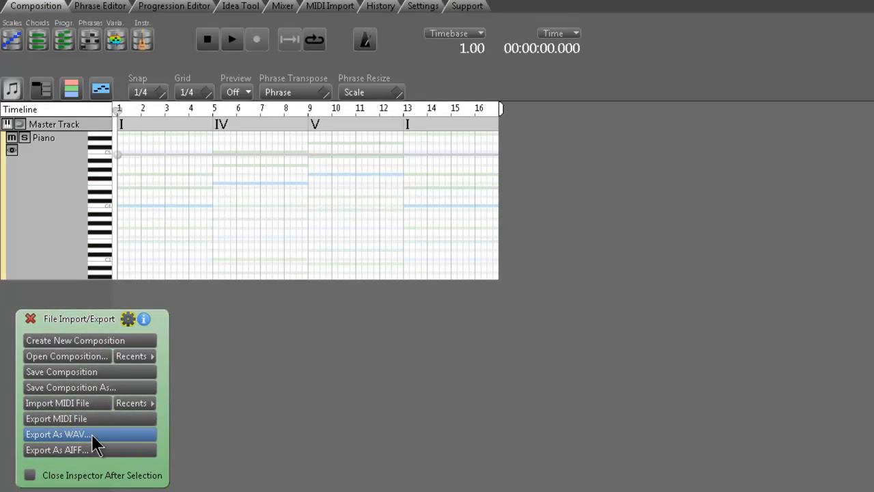
click(30, 319)
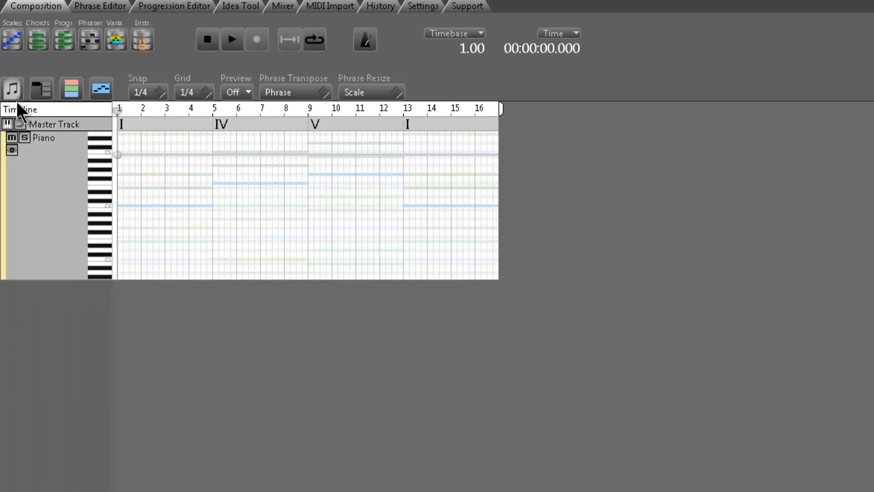
Examine the composition's Structure inspector and the Master Track properties of its Untitled entry, and close both inspectors.
click(41, 91)
drag(68, 88, 94, 314)
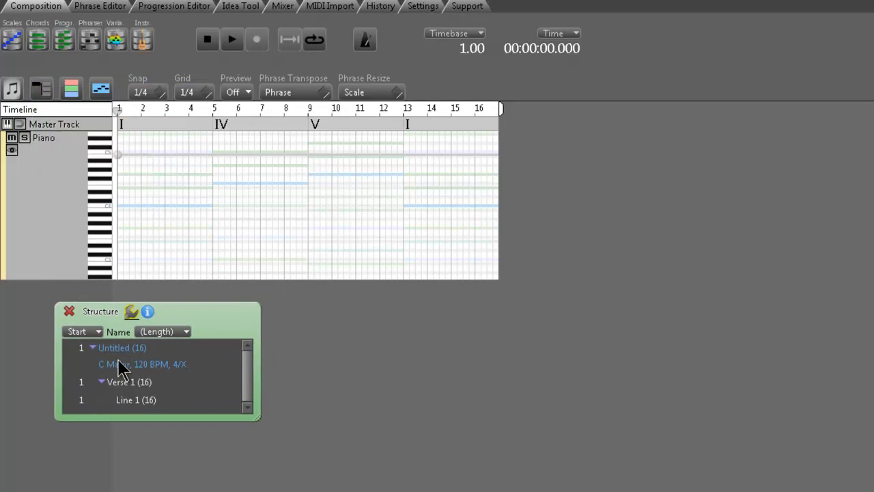
click(119, 364)
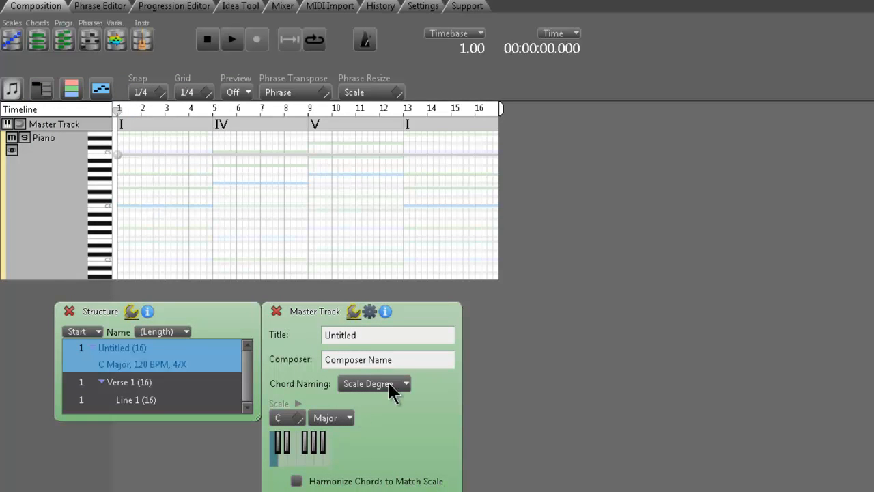
click(275, 310)
click(69, 310)
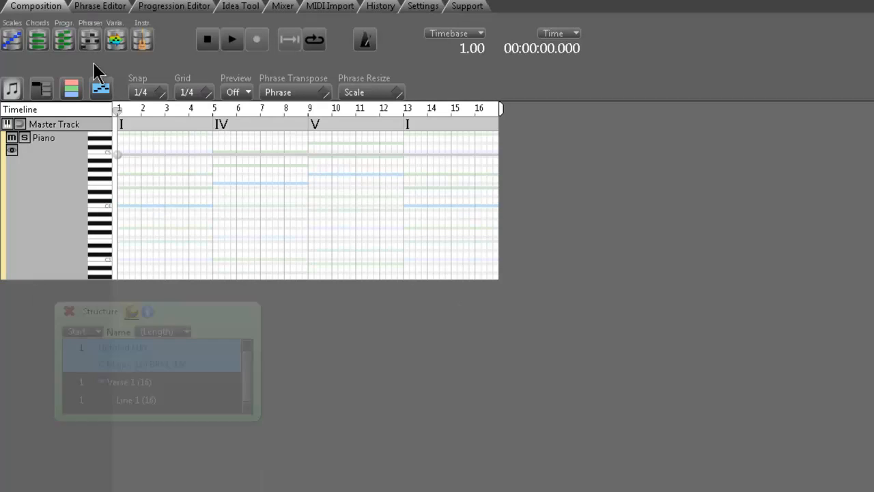
Try out the coloured-stripes and note-blocks display toggles of the composition view.
click(70, 89)
click(70, 90)
click(69, 89)
click(72, 90)
click(71, 90)
click(71, 90)
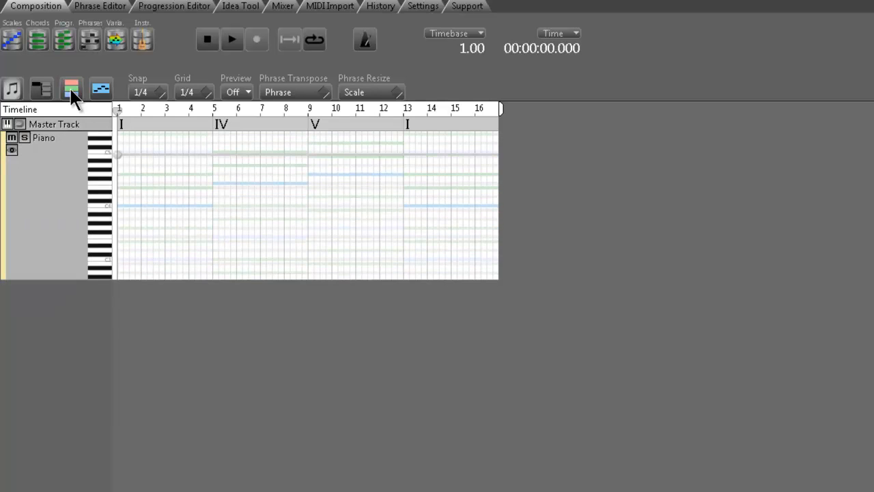
click(101, 89)
Turn phrase and note preview on, examine its preview options, and disable it again.
click(248, 91)
click(274, 94)
click(248, 91)
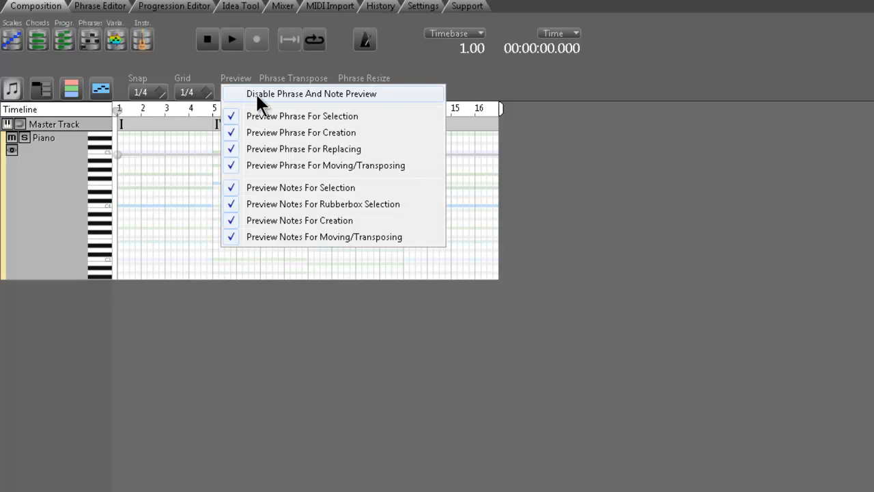
click(256, 93)
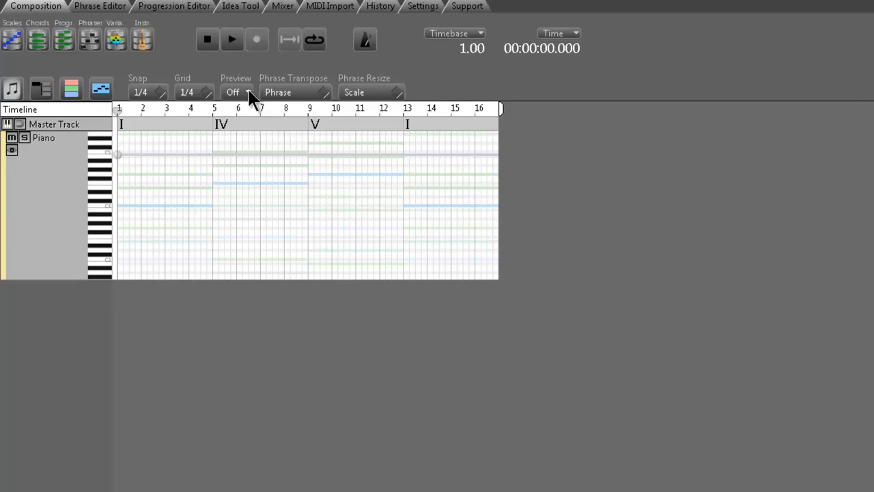
Cycle through the Phrase Transpose and Phrase Resize modes, ending on Phrase and Scale.
click(326, 93)
click(325, 93)
click(396, 95)
click(396, 95)
click(396, 95)
click(400, 94)
click(399, 95)
click(399, 93)
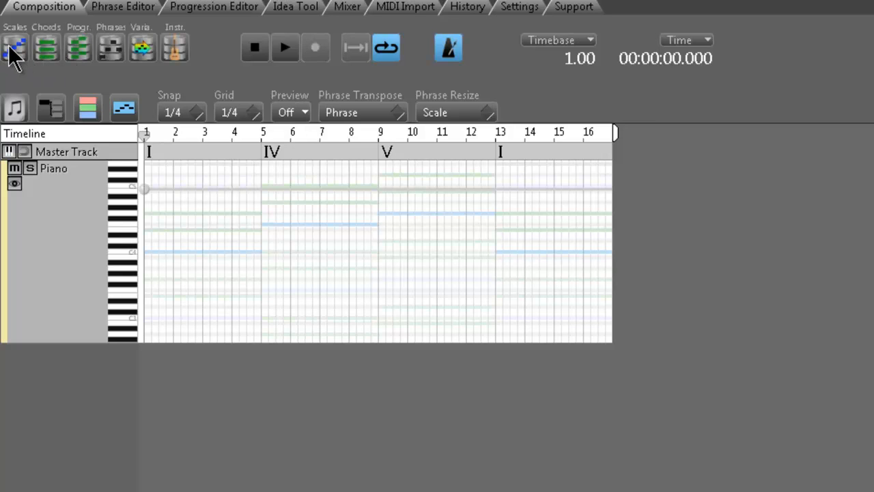
Show the Scales browser beside the timeline, look through its list of scales and close it.
click(14, 52)
drag(95, 68, 873, 109)
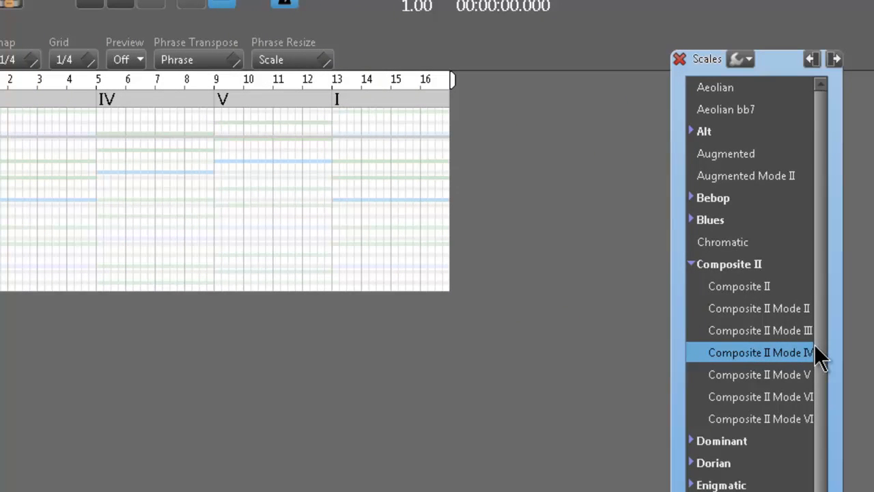
scroll(817, 375, down, 7)
scroll(831, 405, up, 7)
click(679, 59)
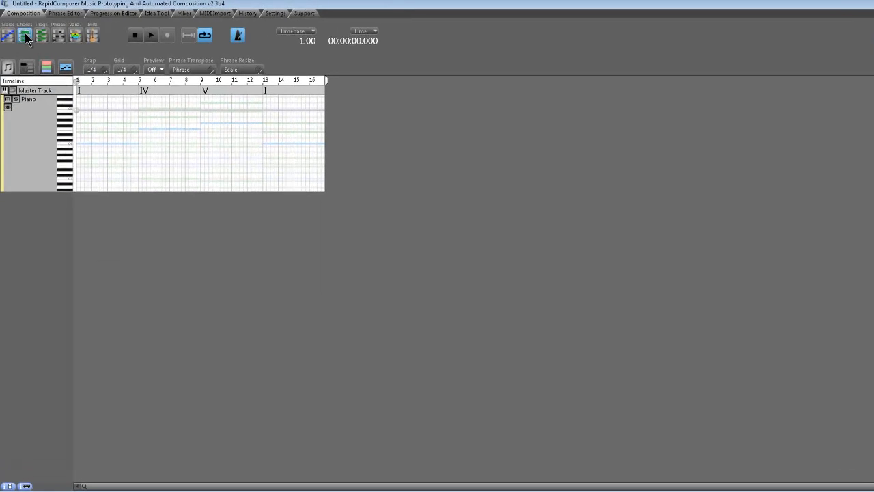
Show the Chords browser beside the timeline, inspect the 13th and 11th chord groups, and close it.
click(29, 35)
drag(81, 58, 661, 28)
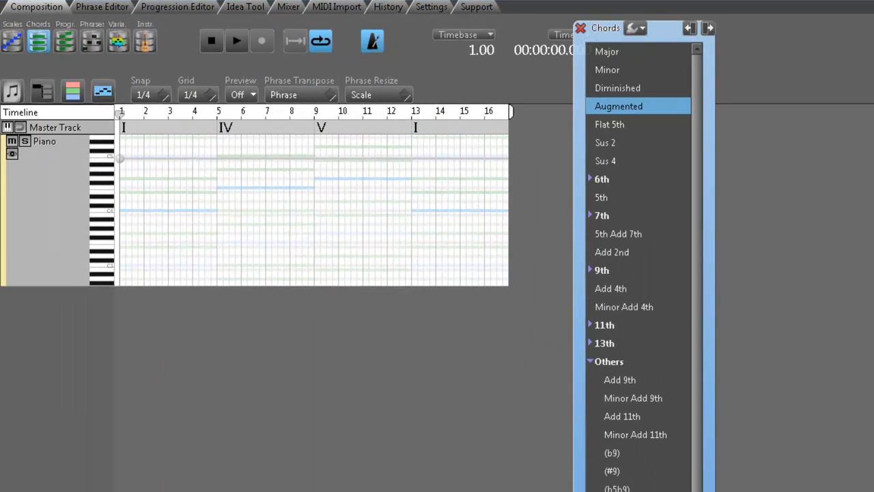
click(588, 342)
click(588, 341)
click(588, 325)
click(589, 325)
click(581, 28)
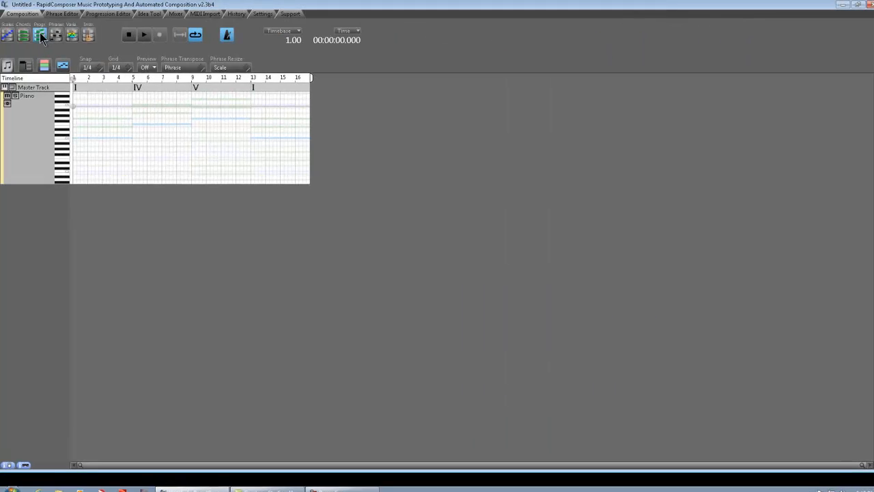
Browse the Progressions list through its absolute chords, major scale formulas and minor scale formulas.
click(66, 42)
drag(27, 41, 709, 54)
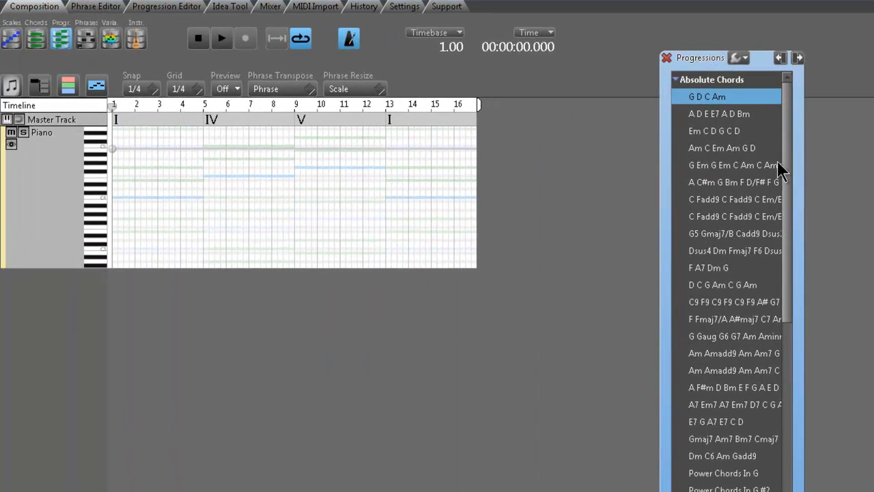
drag(792, 185, 789, 488)
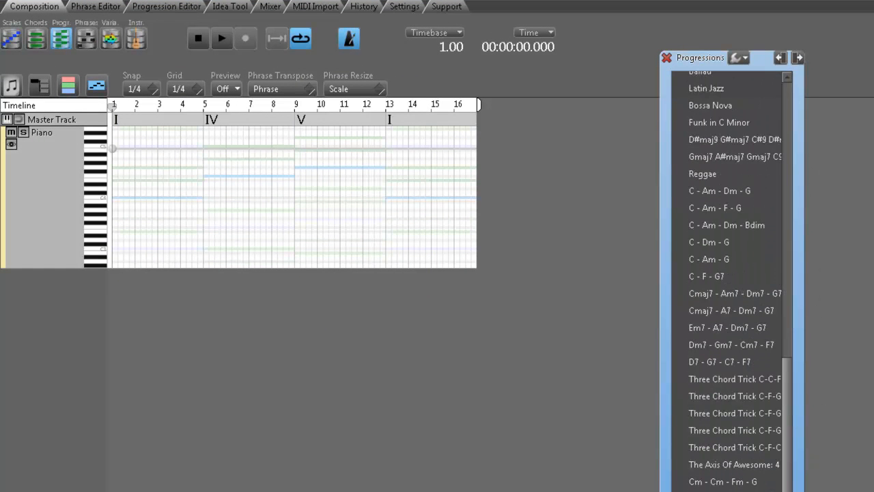
scroll(719, 471, down, 5)
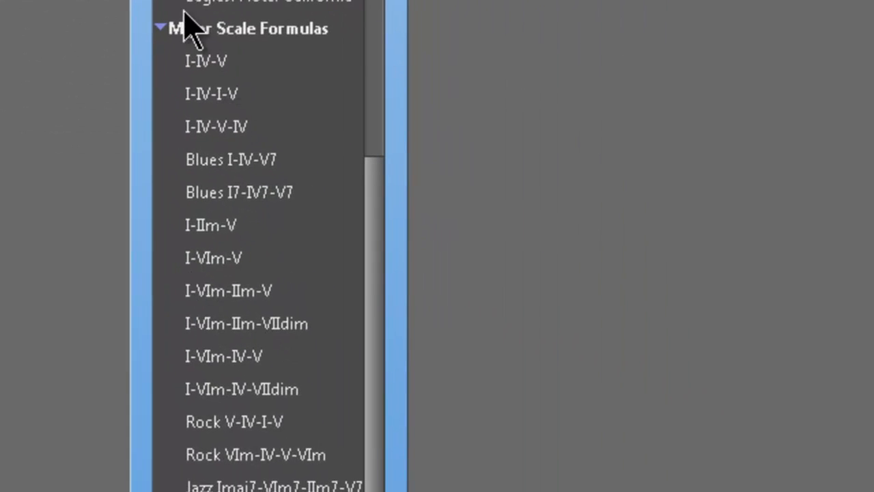
click(162, 33)
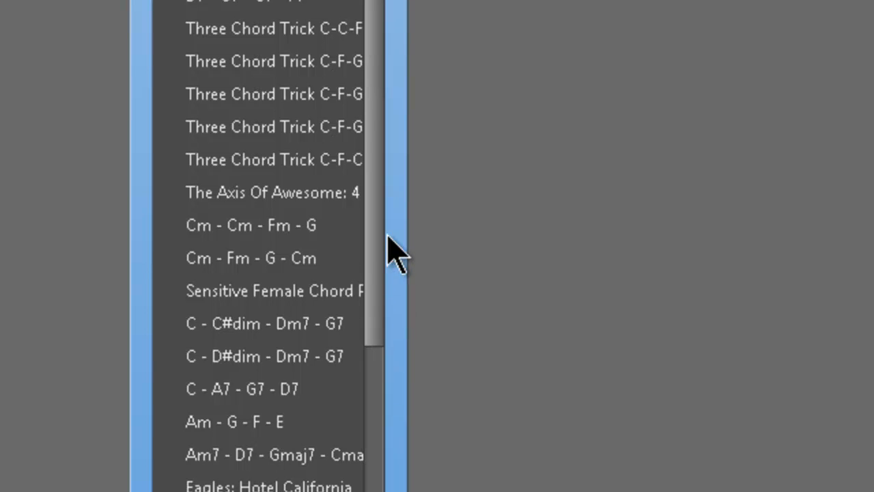
scroll(378, 252, down, 10)
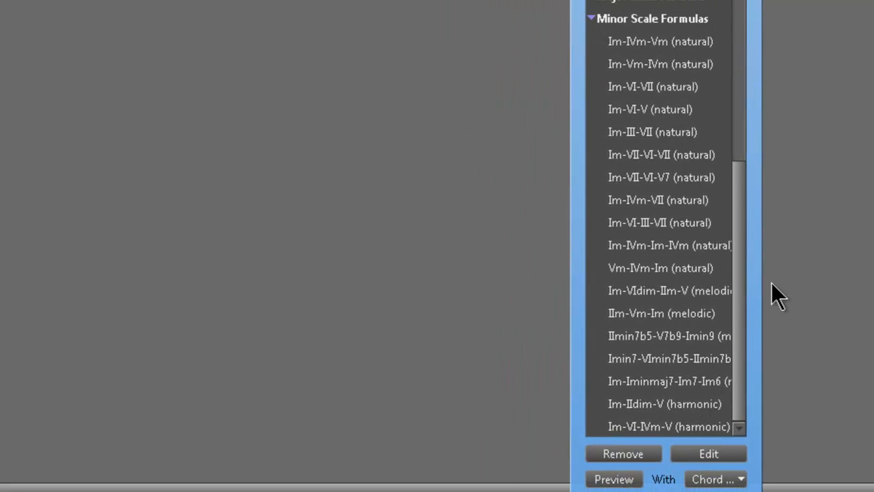
drag(741, 284, 759, 1)
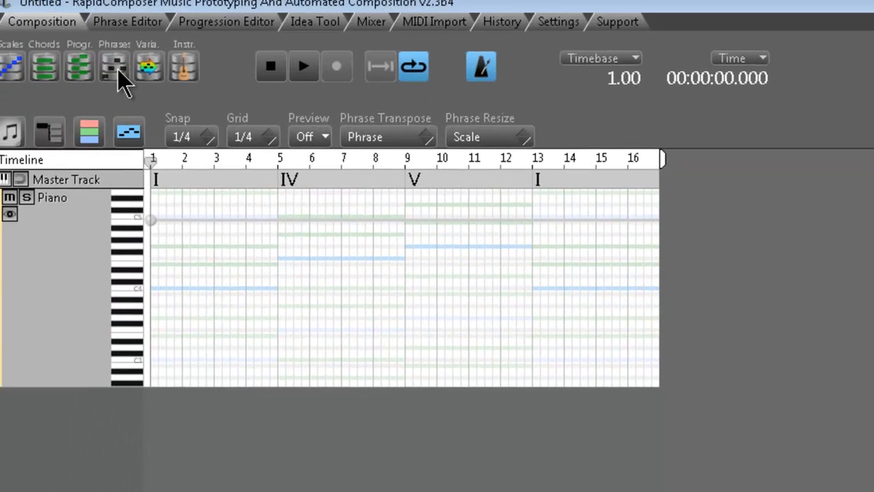
Show the Phrases browser and place it in the empty area beside the timeline.
click(122, 77)
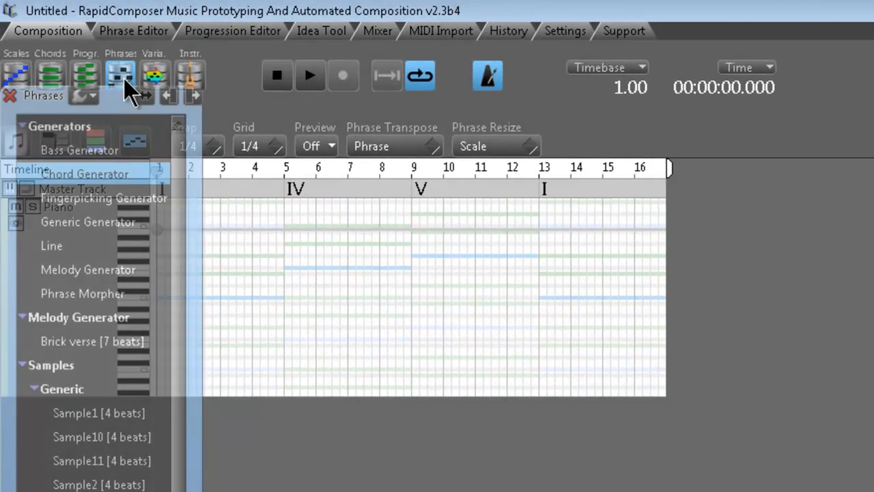
drag(129, 104, 873, 45)
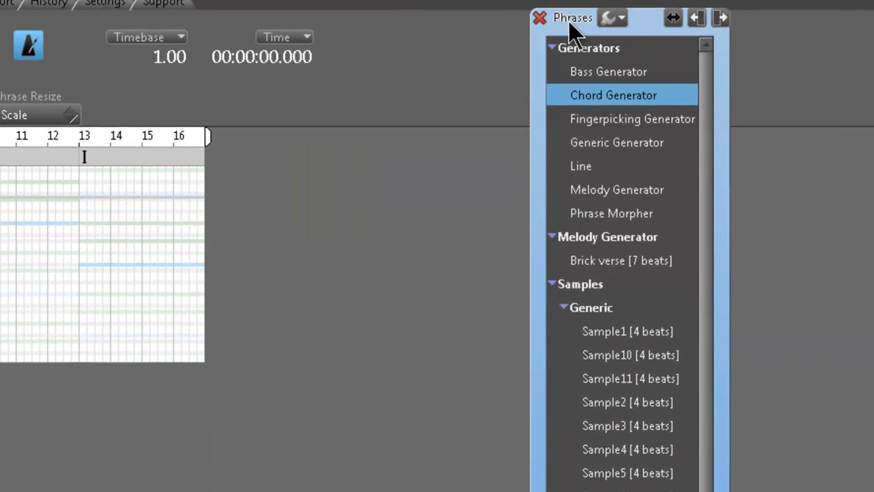
drag(568, 22, 438, 42)
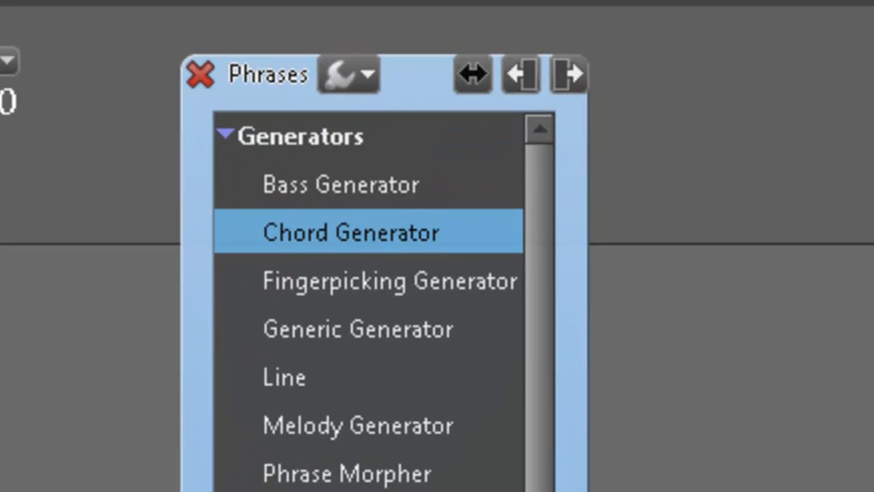
scroll(384, 301, down, 1)
scroll(384, 301, up, 1)
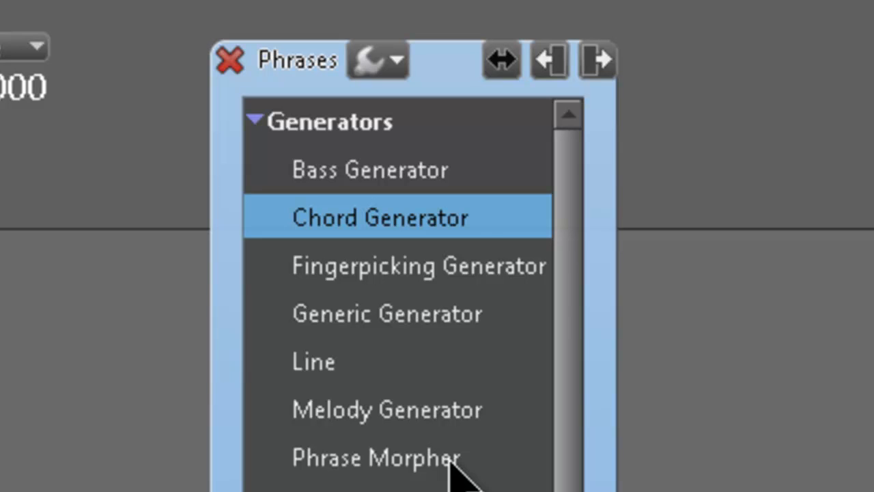
Look through the phrase generators, covering the Bass, Chord, Fingerpicking, Generic and Melody Generator entries.
click(388, 179)
click(393, 225)
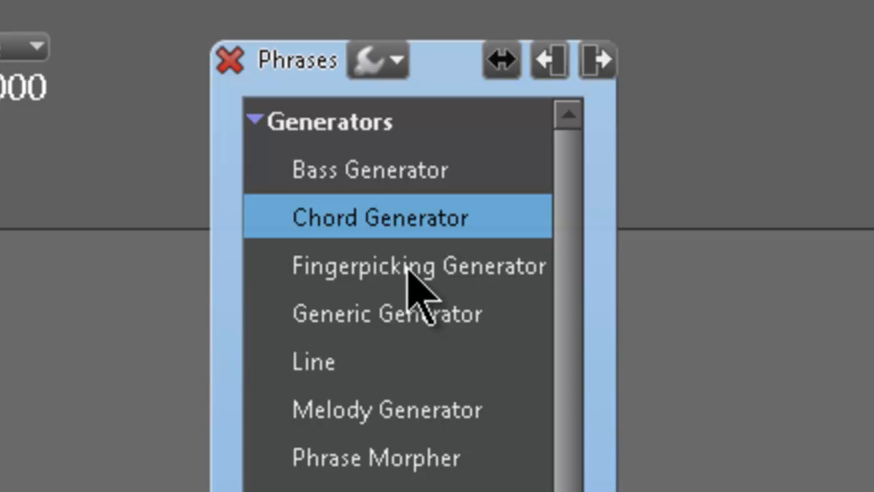
click(408, 272)
click(410, 311)
click(359, 409)
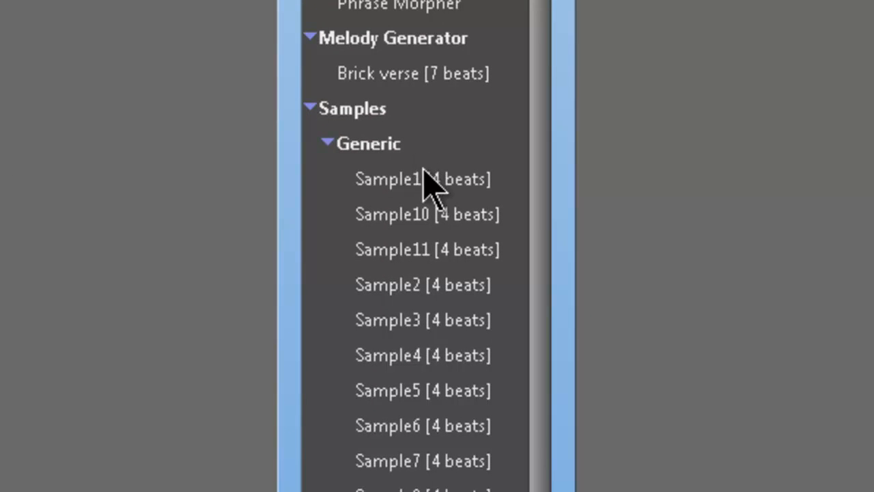
Browse the Generic sample phrases by selecting Sample1, Sample10, Sample11, Sample2 and Sample3 in turn.
click(424, 172)
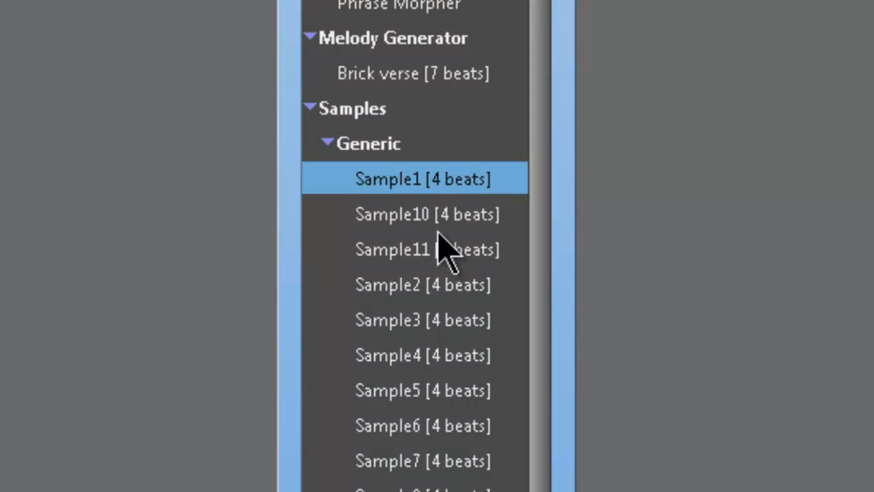
click(418, 210)
click(426, 254)
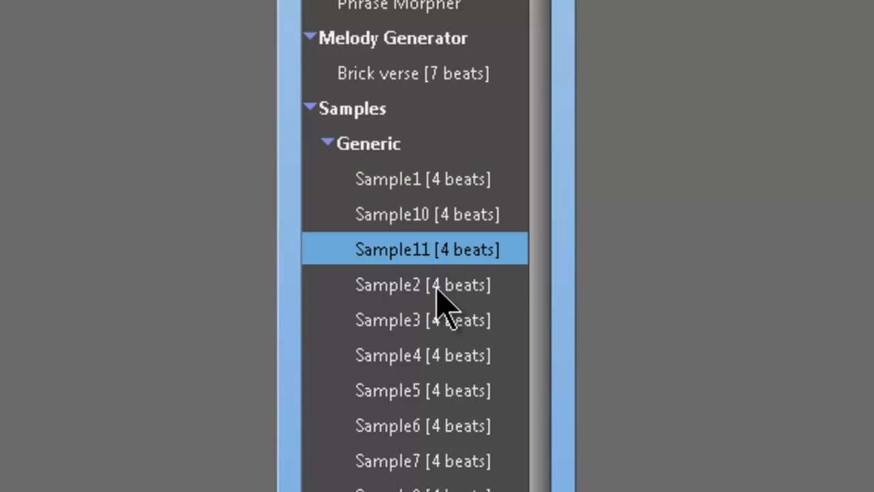
click(437, 283)
click(459, 326)
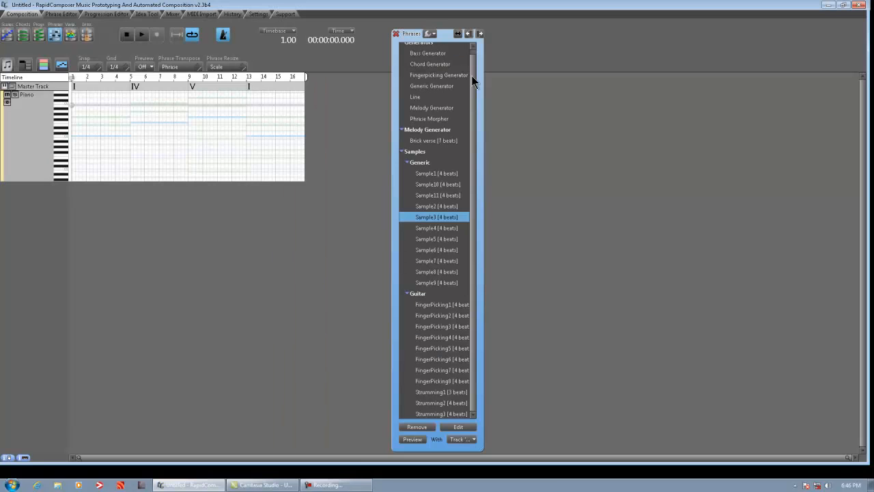
click(475, 43)
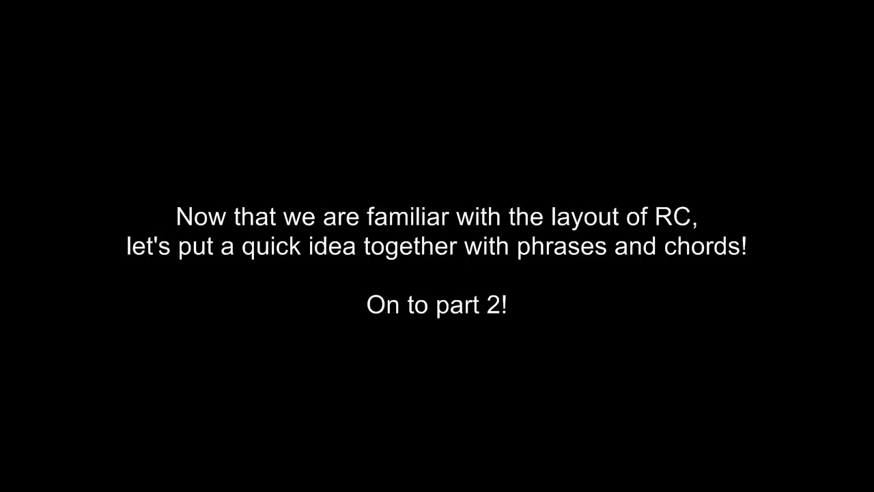